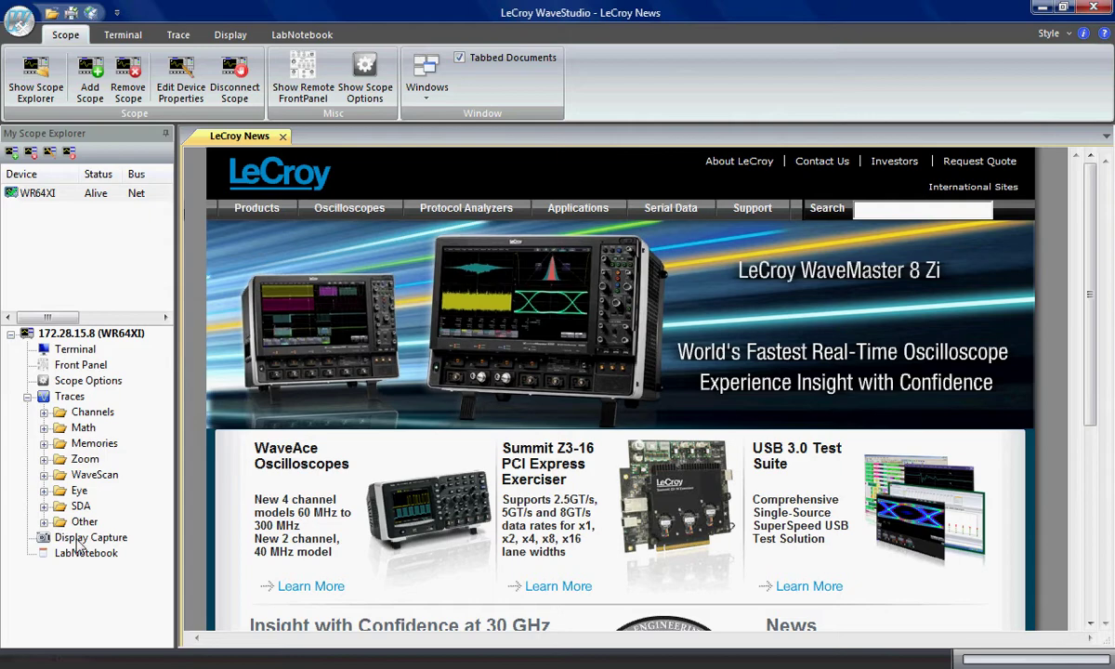
# - Capture the scope screen, turn Auto-Refresh off, and untick Use Print Colors for a black background
pyautogui.doubleClick(84, 537)
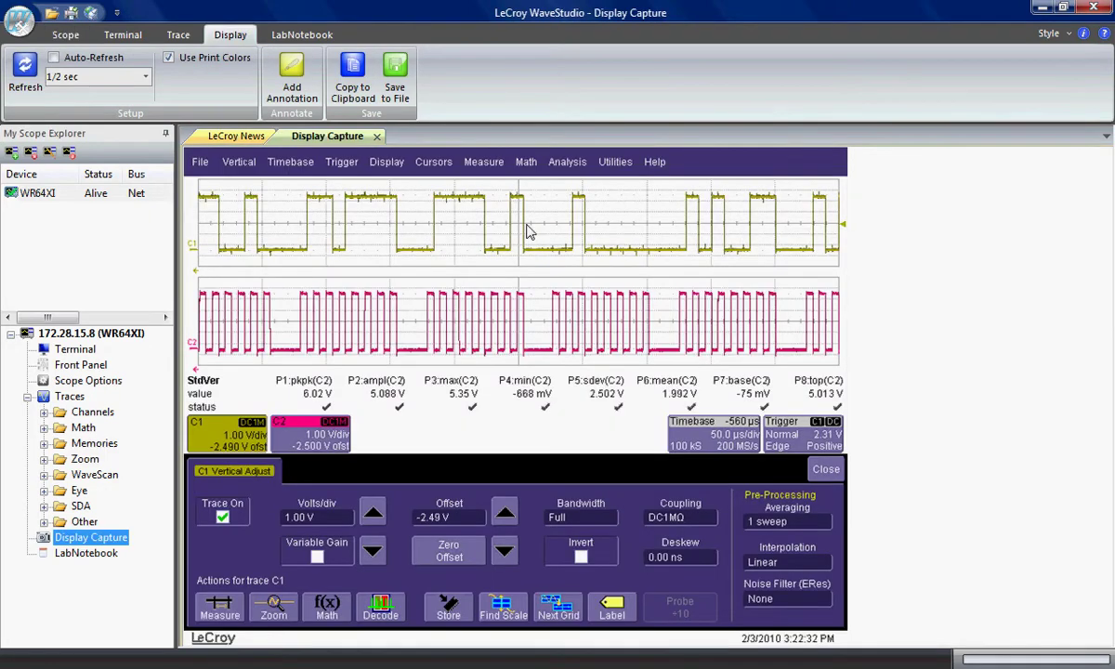
pyautogui.click(93, 57)
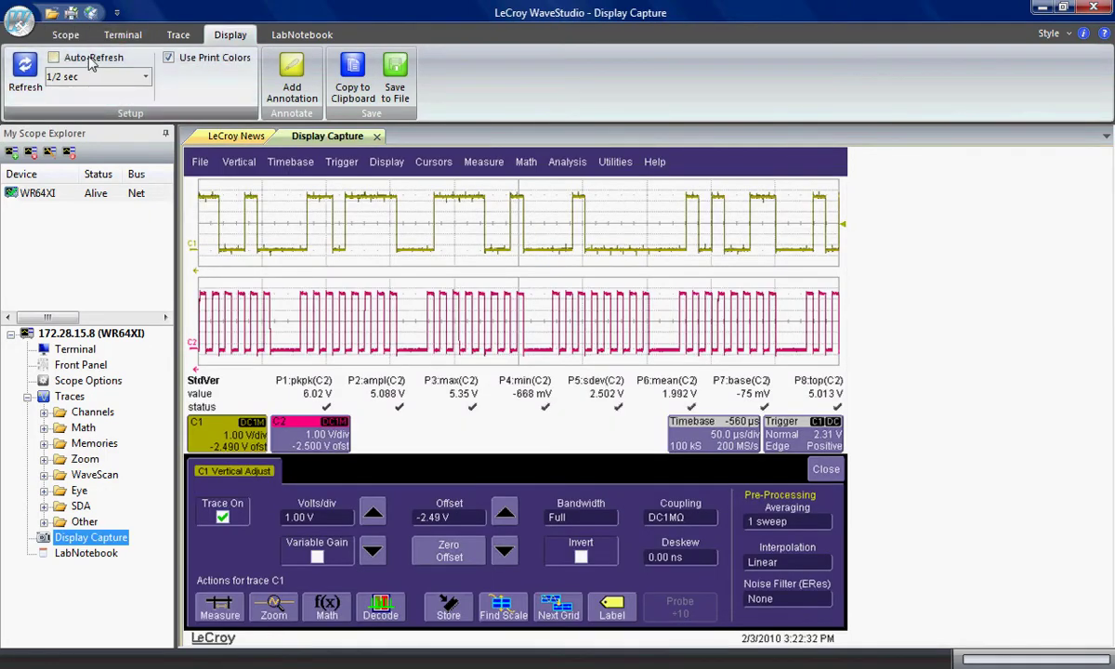
pyautogui.click(189, 63)
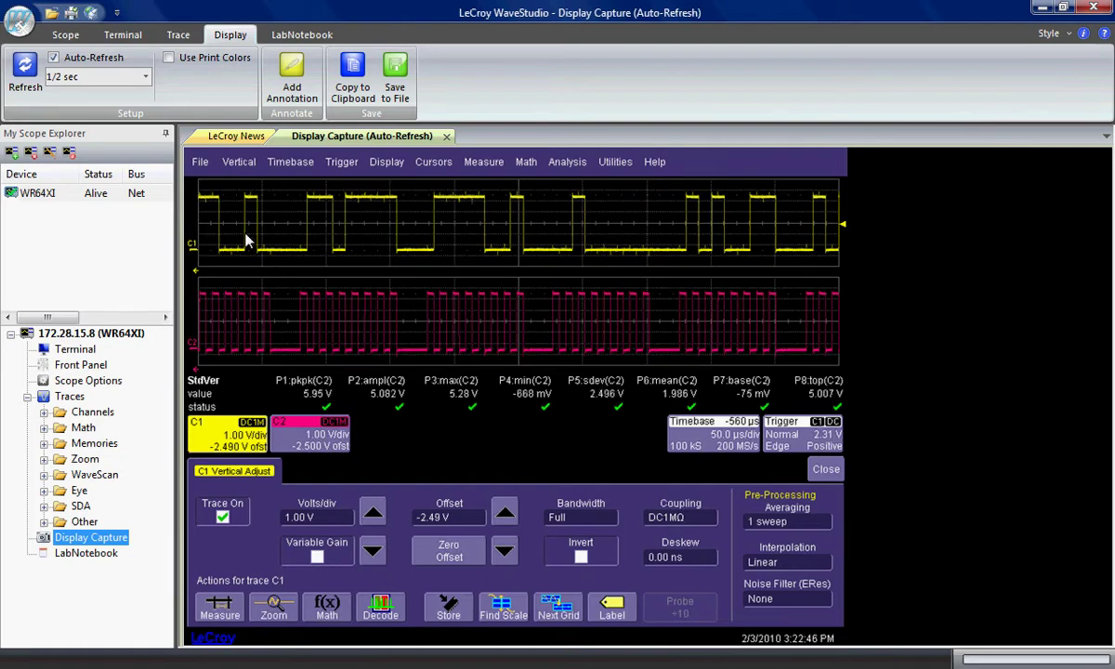
pyautogui.click(67, 58)
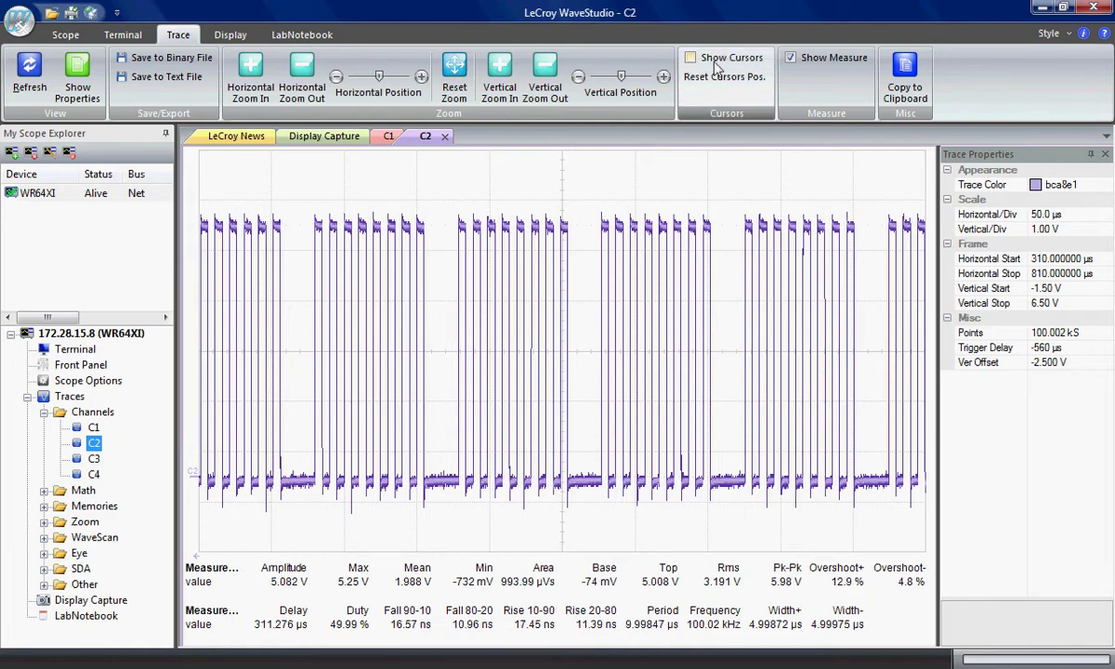
# - Set C2 cursors to 489.035 µs and 562.675 µs, zoom that span, and copy to clipboard
pyautogui.click(715, 61)
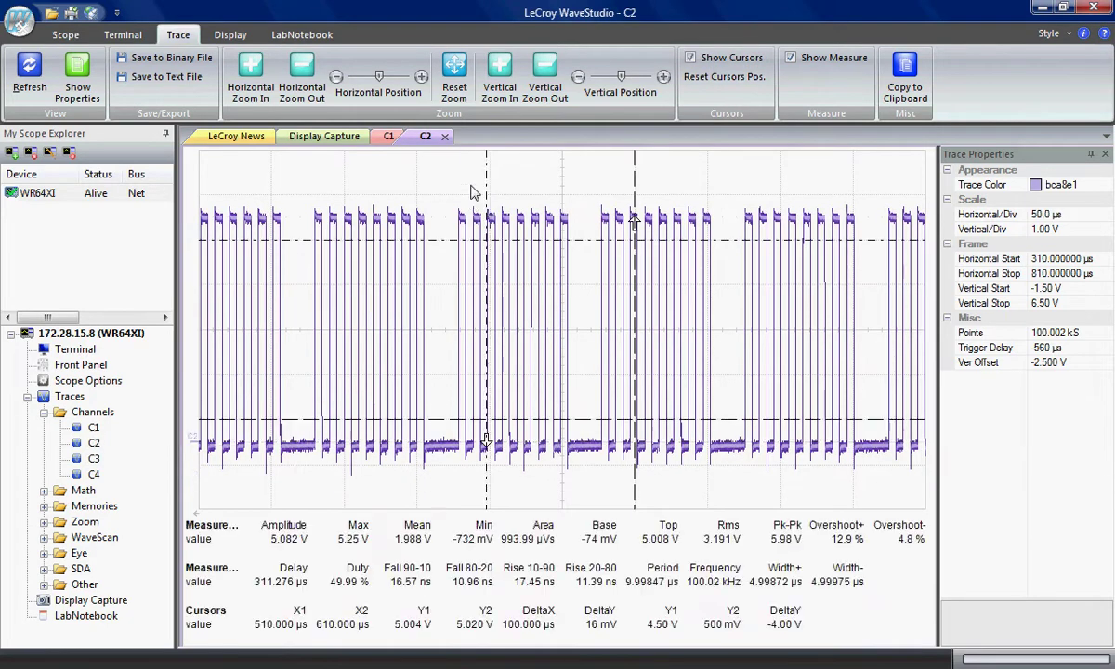
pyautogui.moveTo(486, 195); pyautogui.dragTo(458, 195)
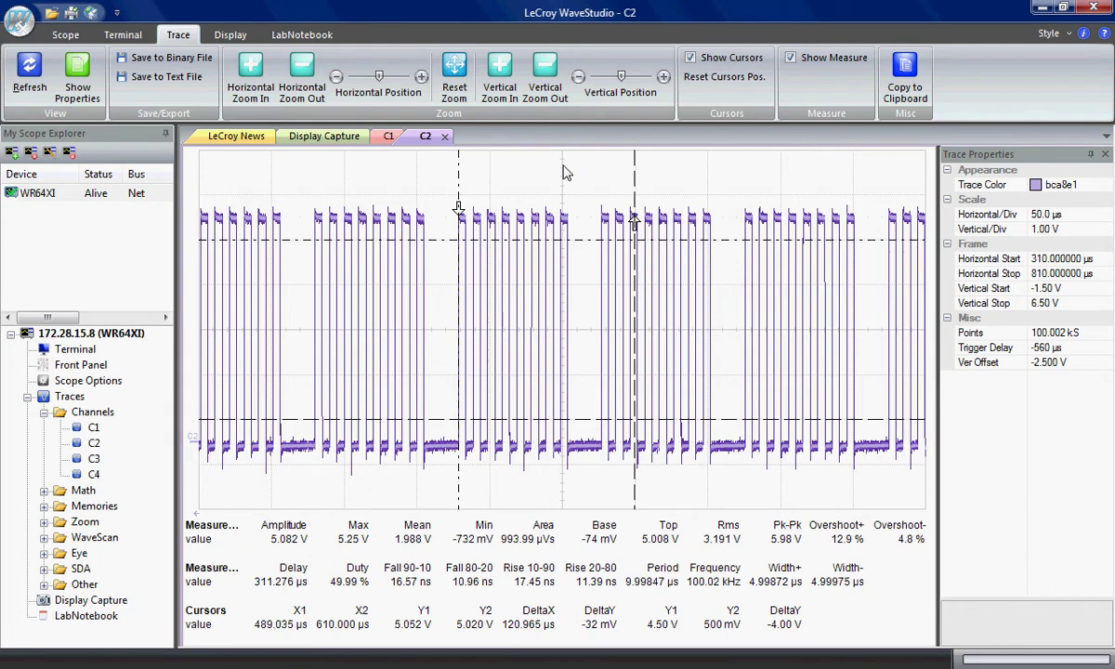
pyautogui.moveTo(639, 175); pyautogui.dragTo(567, 185)
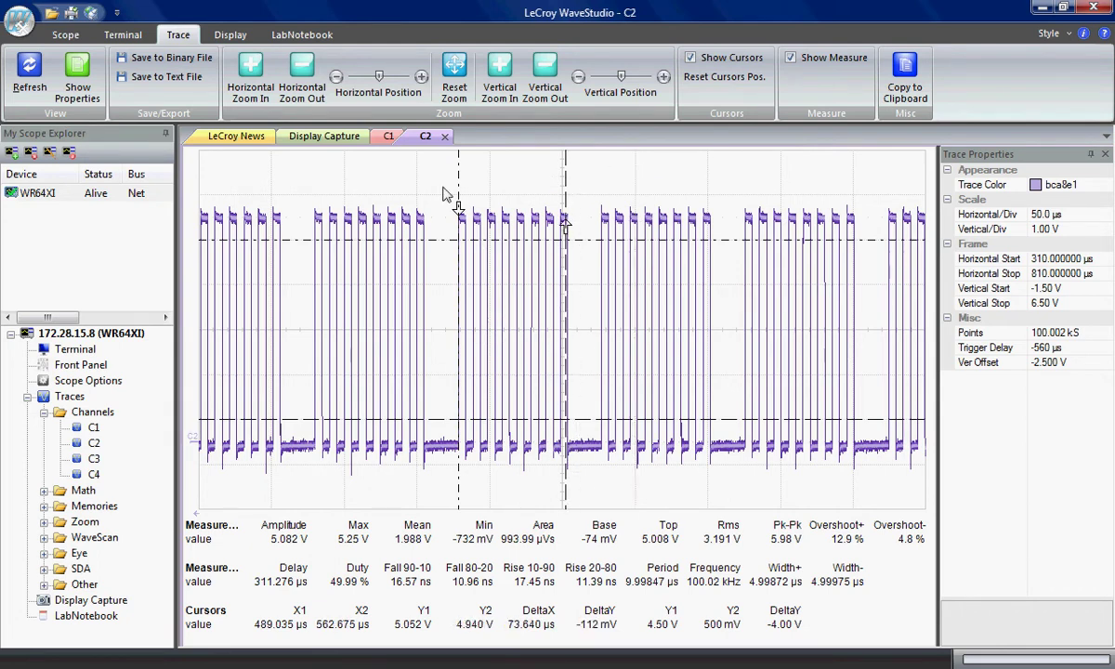
pyautogui.moveTo(445, 188); pyautogui.dragTo(585, 480)
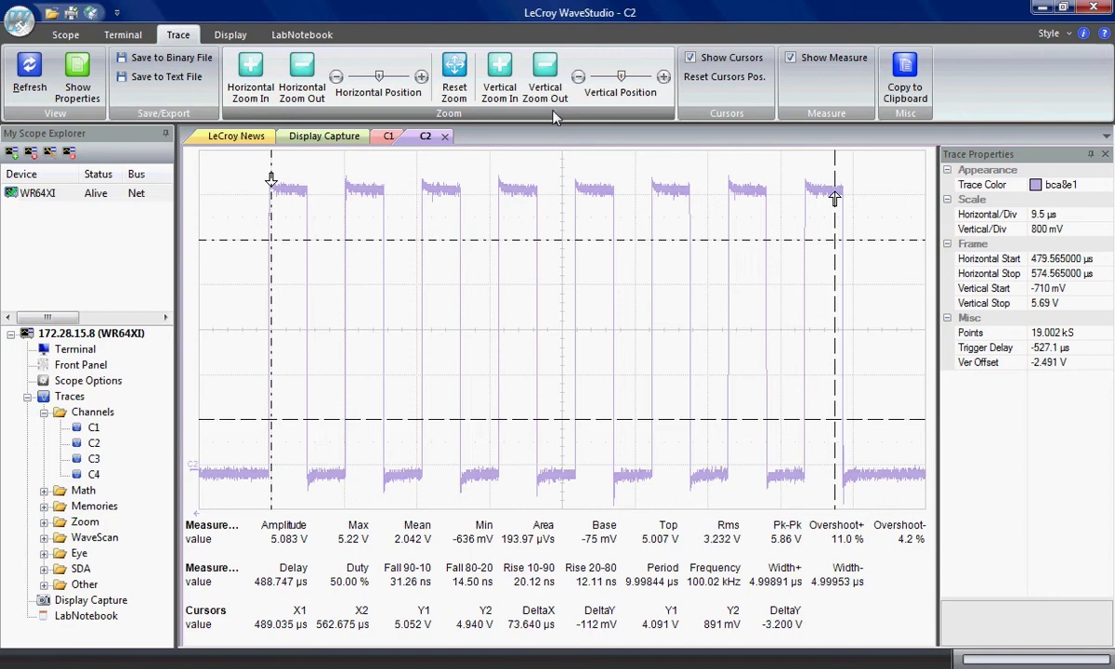
pyautogui.click(906, 79)
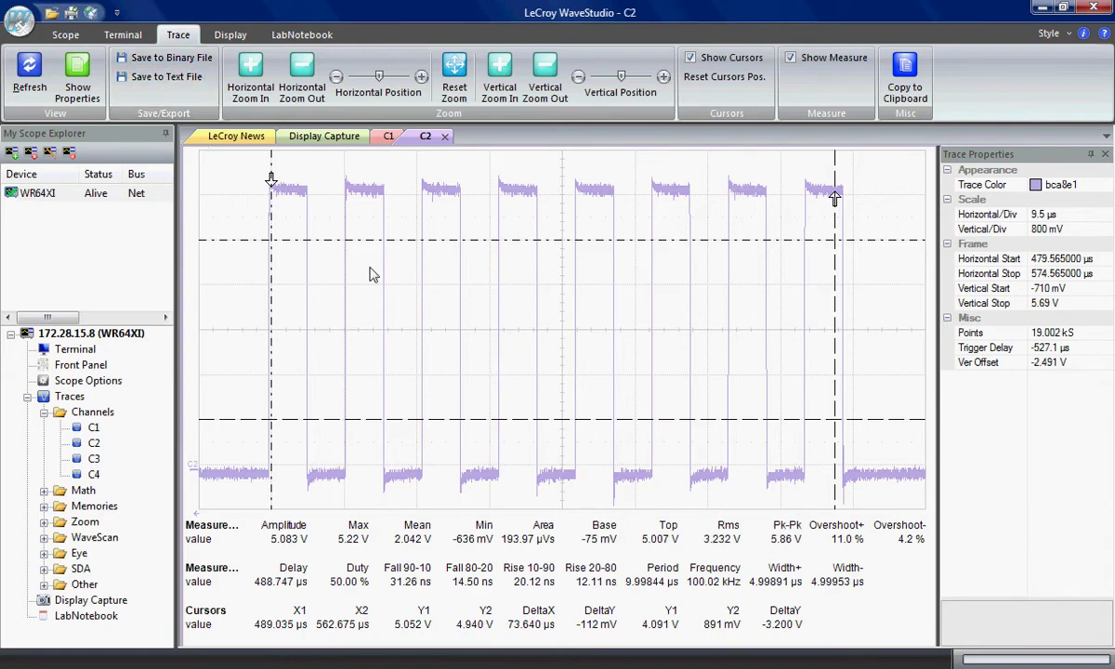
# - Switch between the C1 and C2 traces and make documents float as separate windows
pyautogui.click(389, 136)
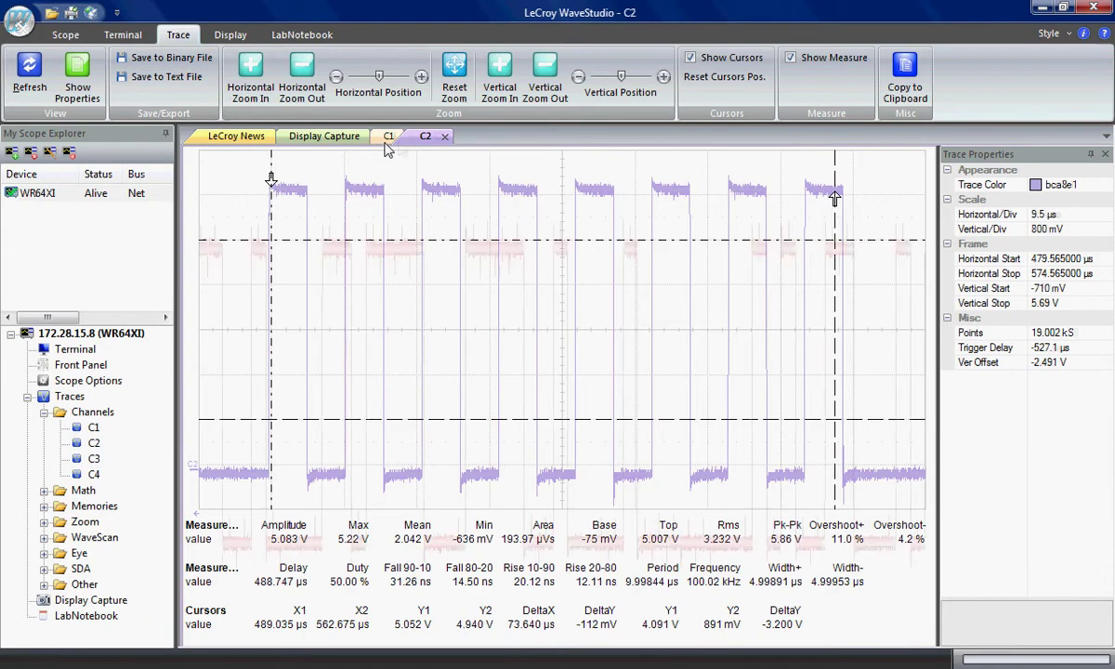
pyautogui.click(429, 137)
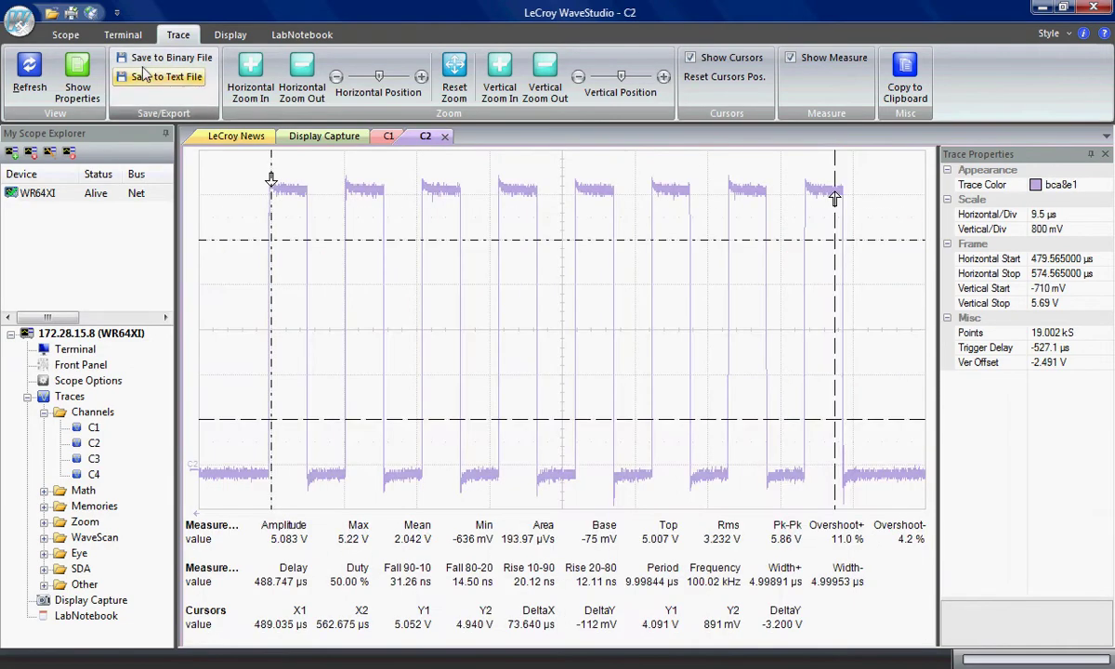
pyautogui.scroll(2, 482, 63)
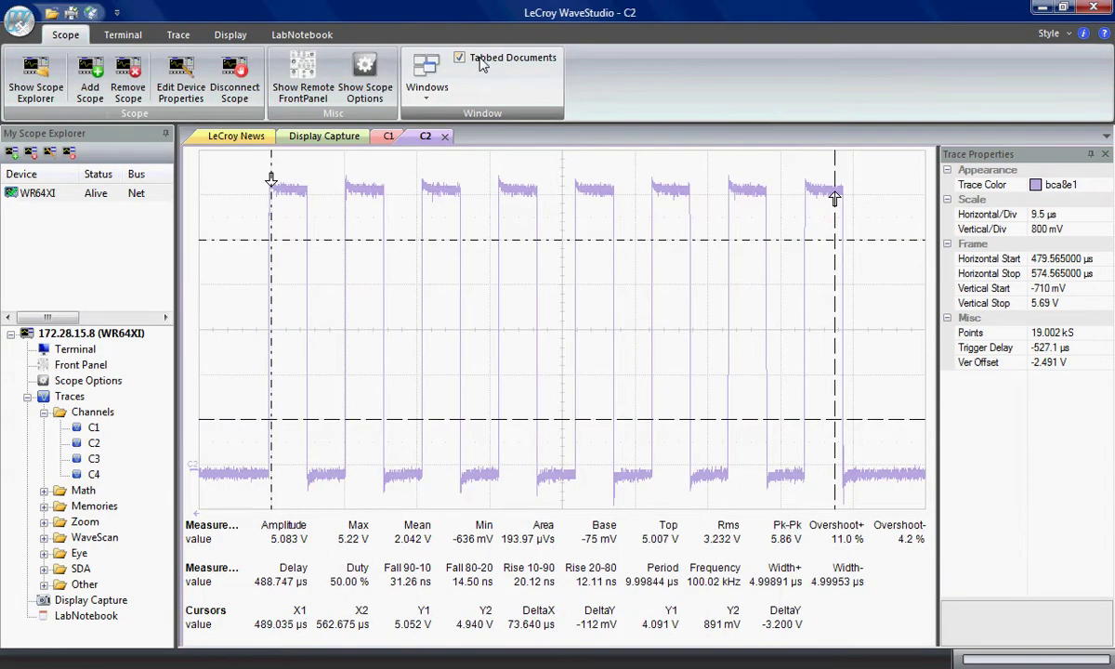
pyautogui.click(482, 59)
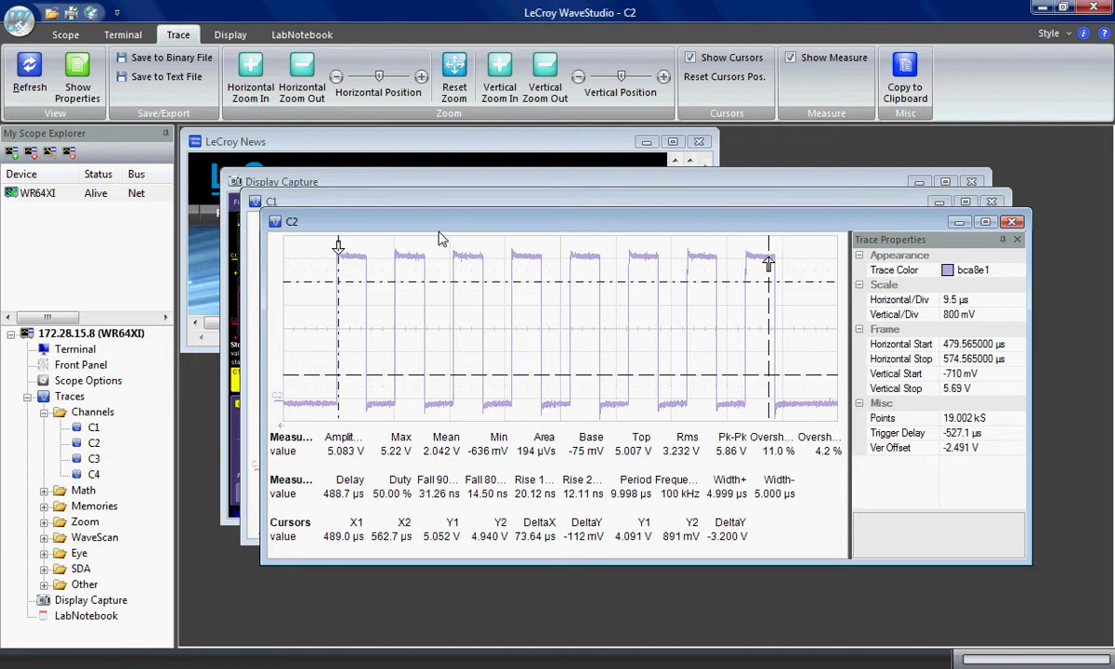
# - Stack the C2 and C1 windows vertically and show the C1 measurement table
pyautogui.click(65, 34)
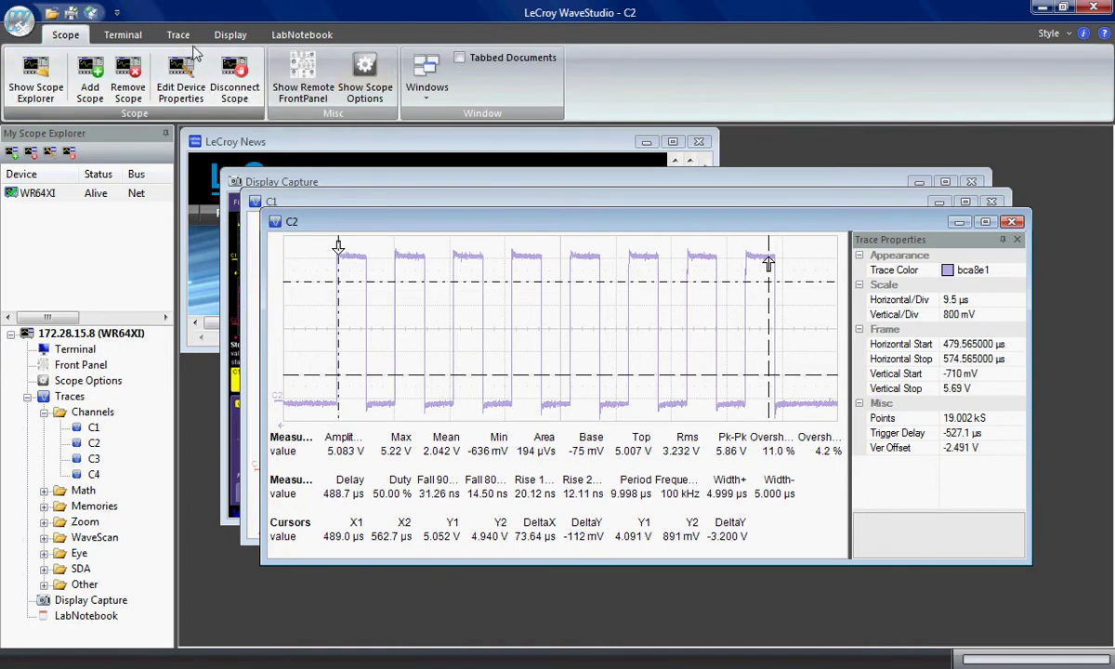
pyautogui.click(427, 79)
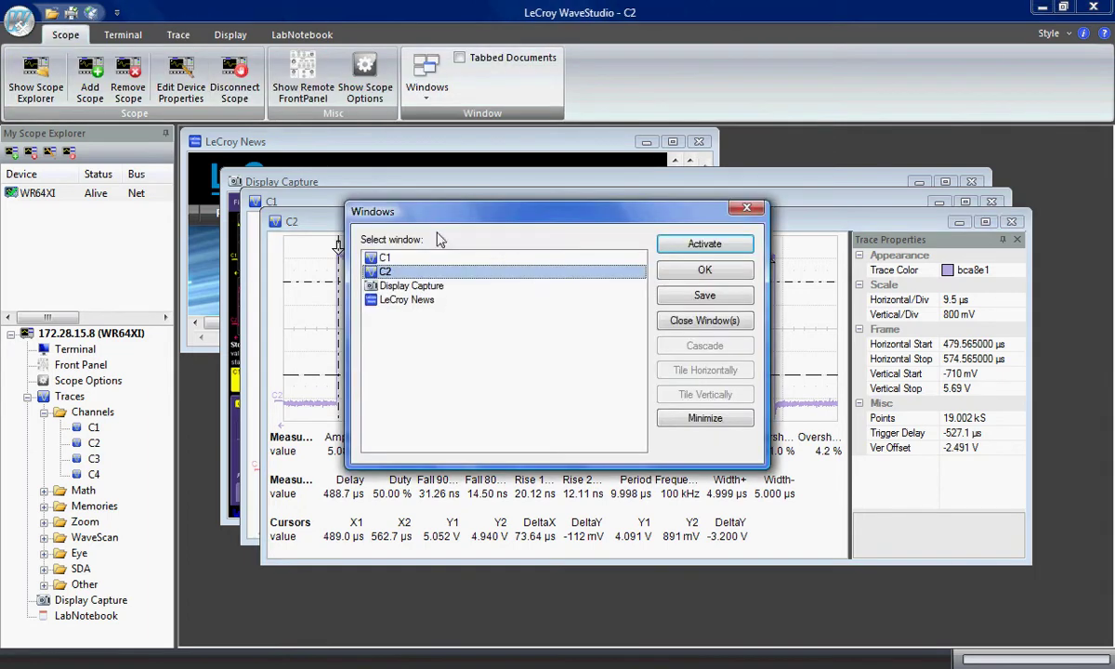
pyautogui.keyDown('ctrl'); pyautogui.click(437, 258); pyautogui.keyUp('ctrl')
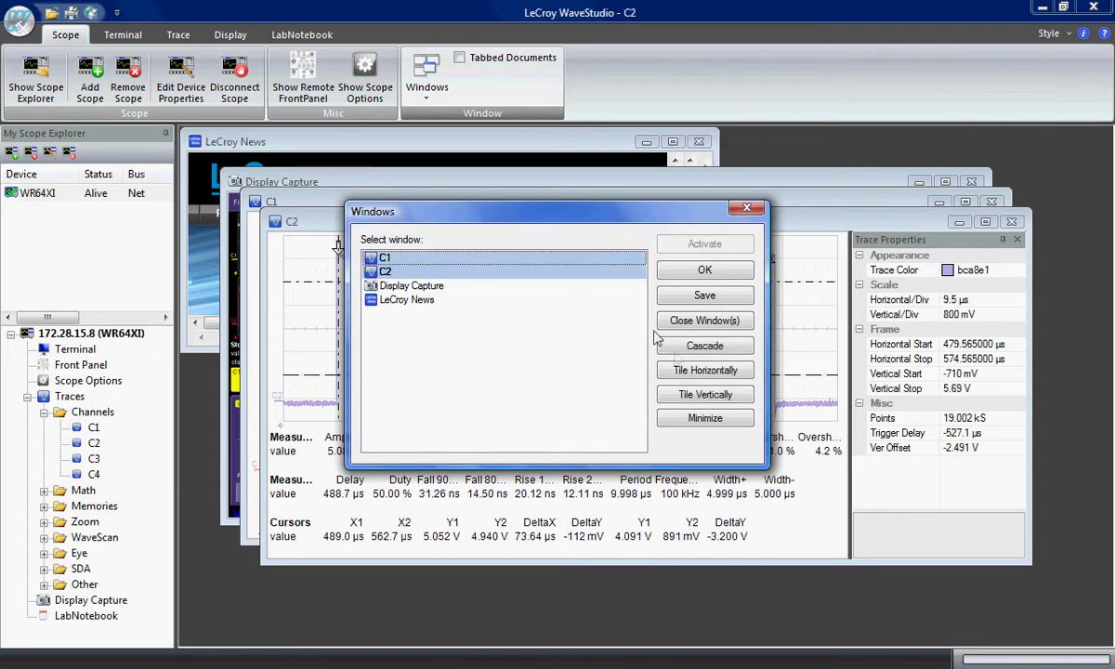
pyautogui.click(705, 370)
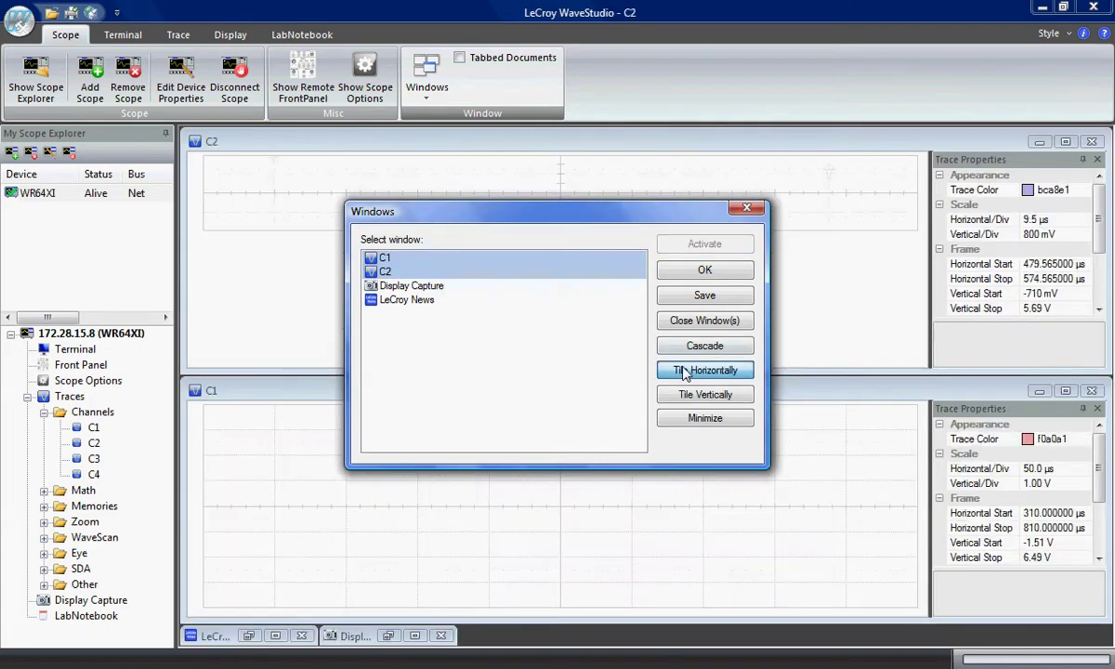
pyautogui.click(704, 276)
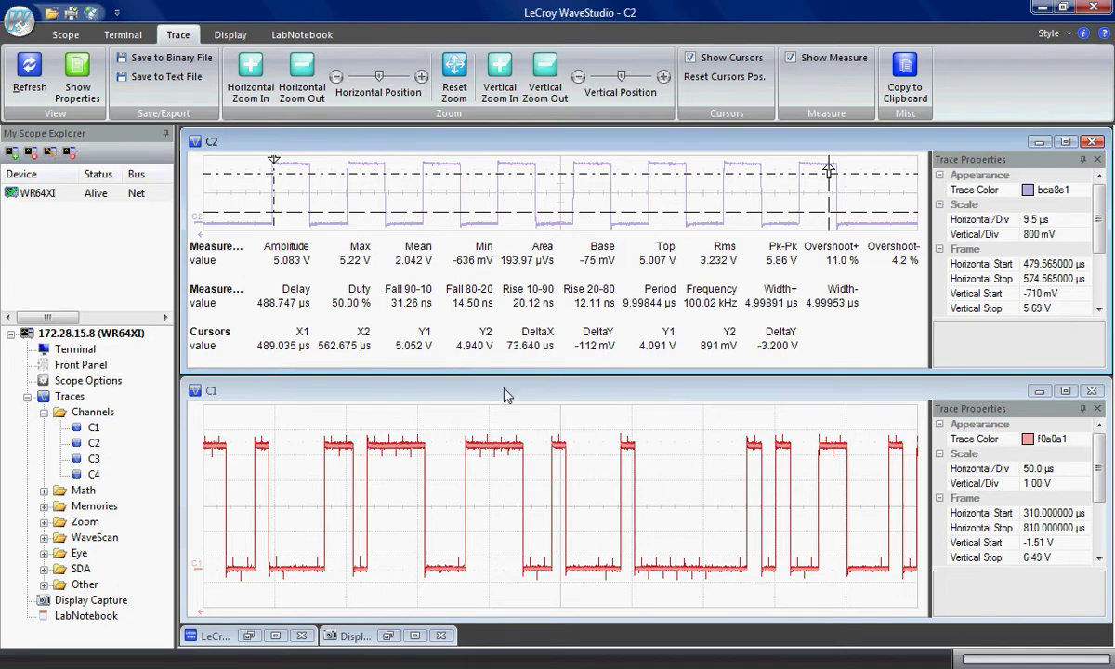
pyautogui.click(507, 395)
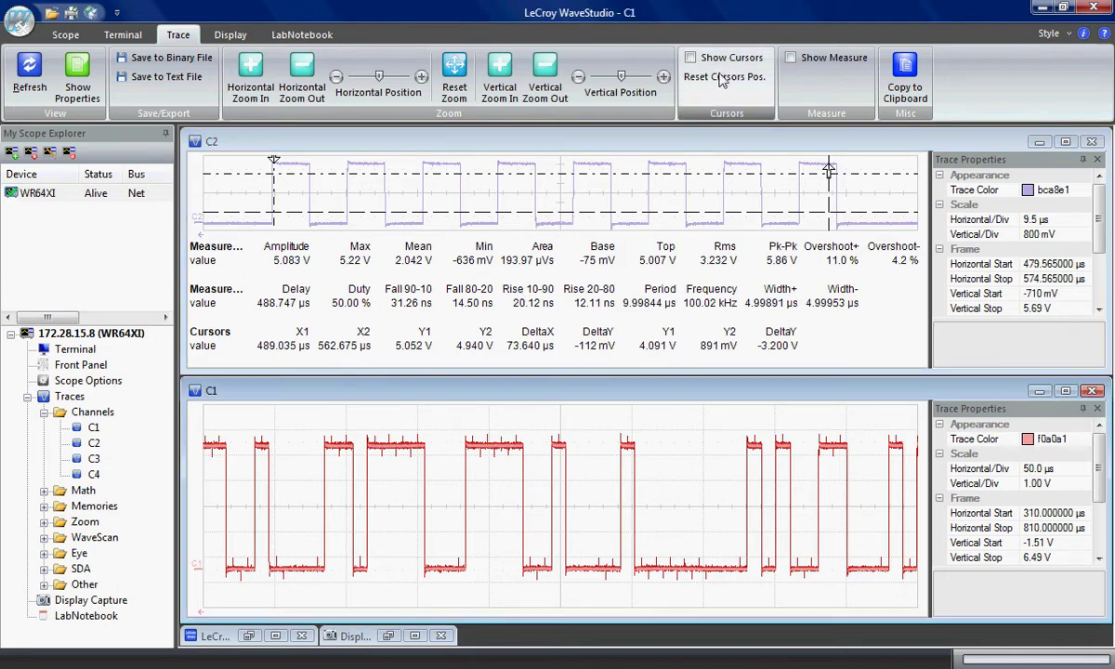
pyautogui.click(806, 58)
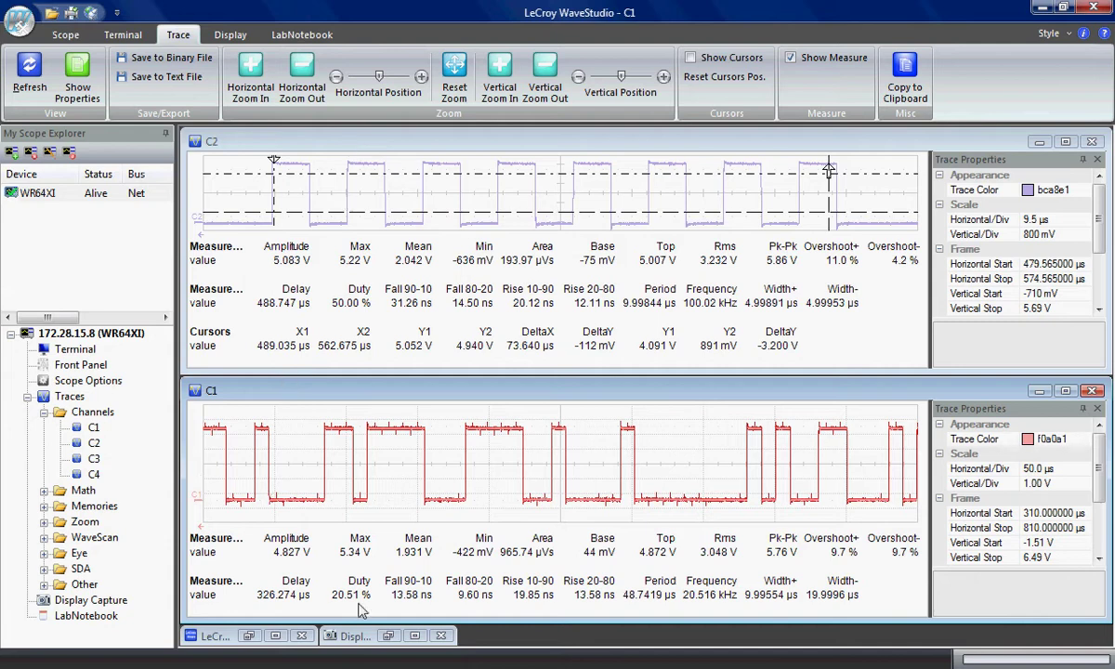
# - Maximize the scope capture and step Time/Division up twice to 500 µs/div
pyautogui.click(417, 638)
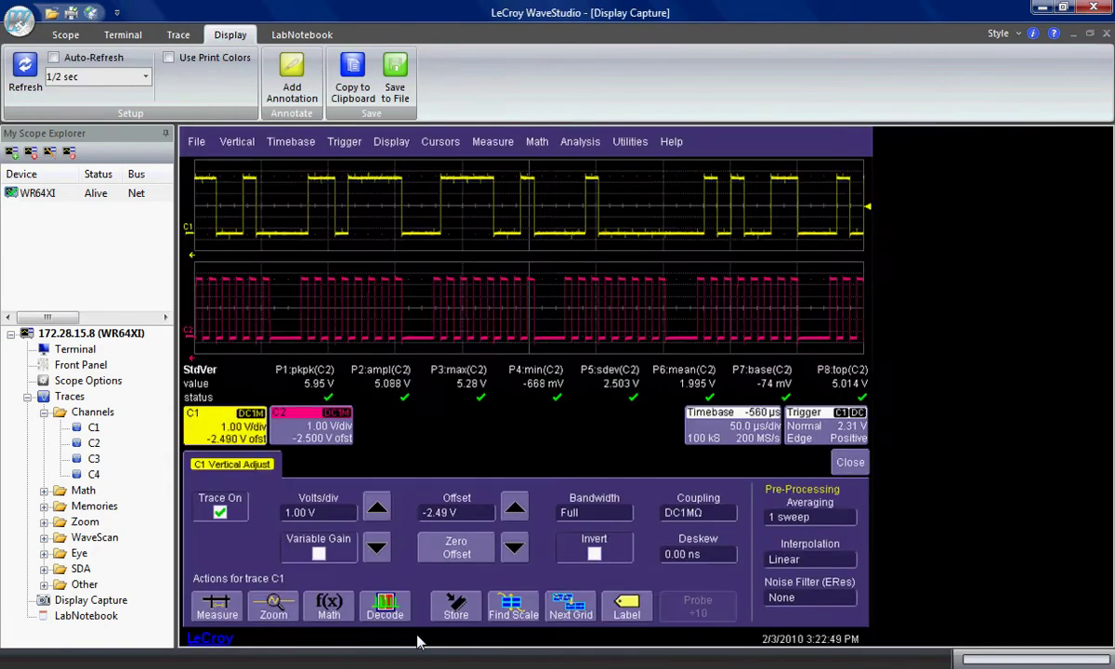
pyautogui.click(692, 413)
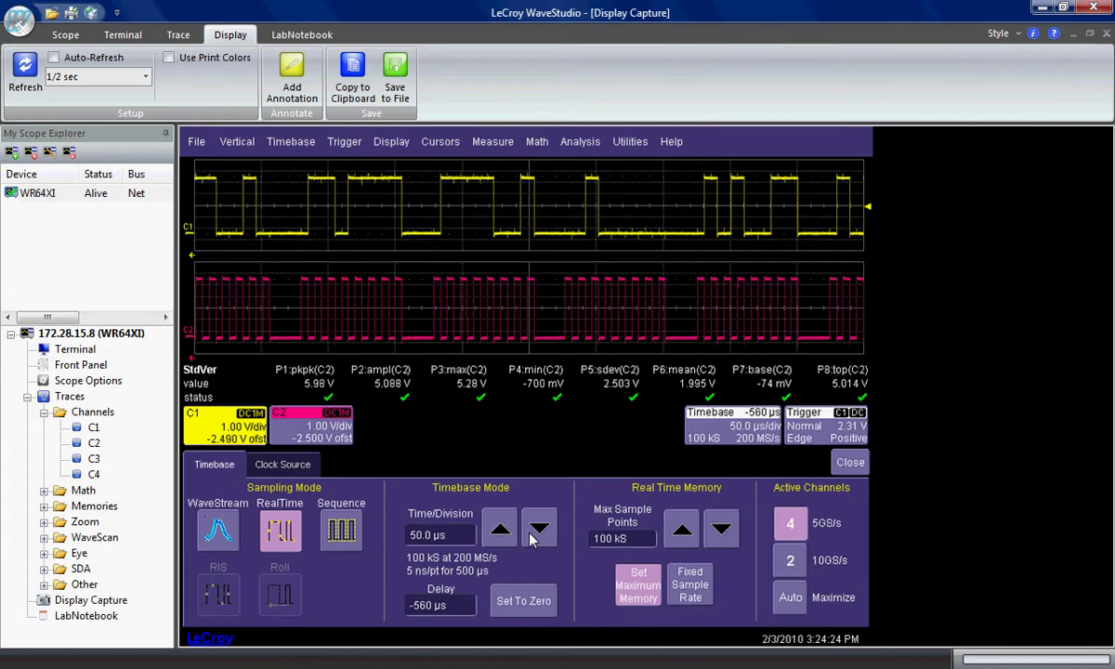
pyautogui.click(500, 529)
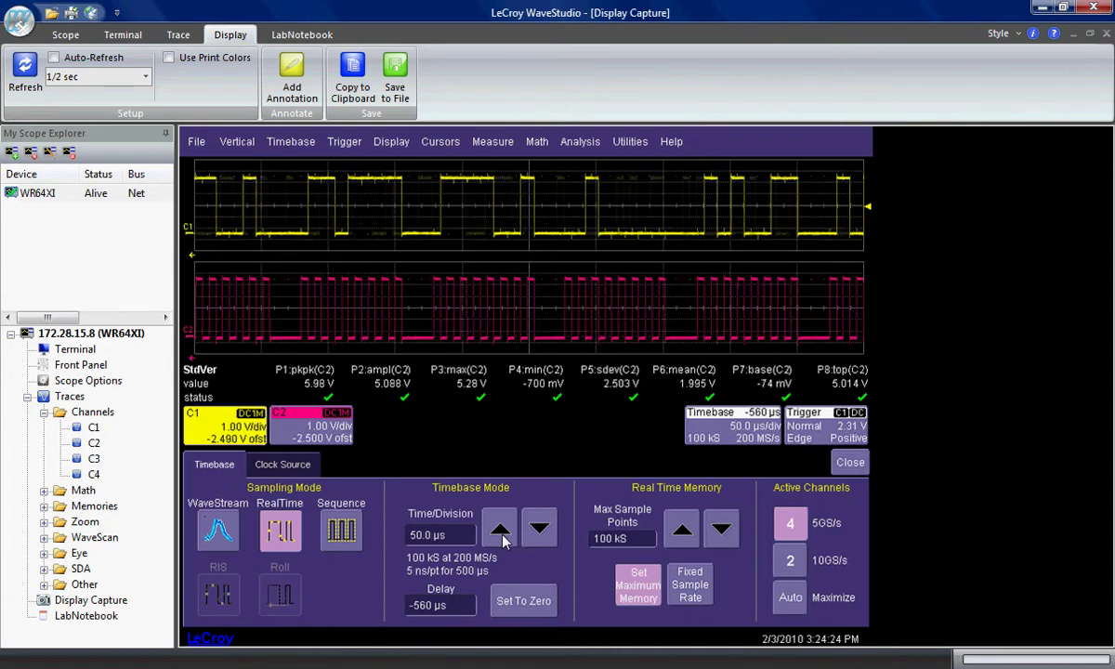
pyautogui.click(500, 529)
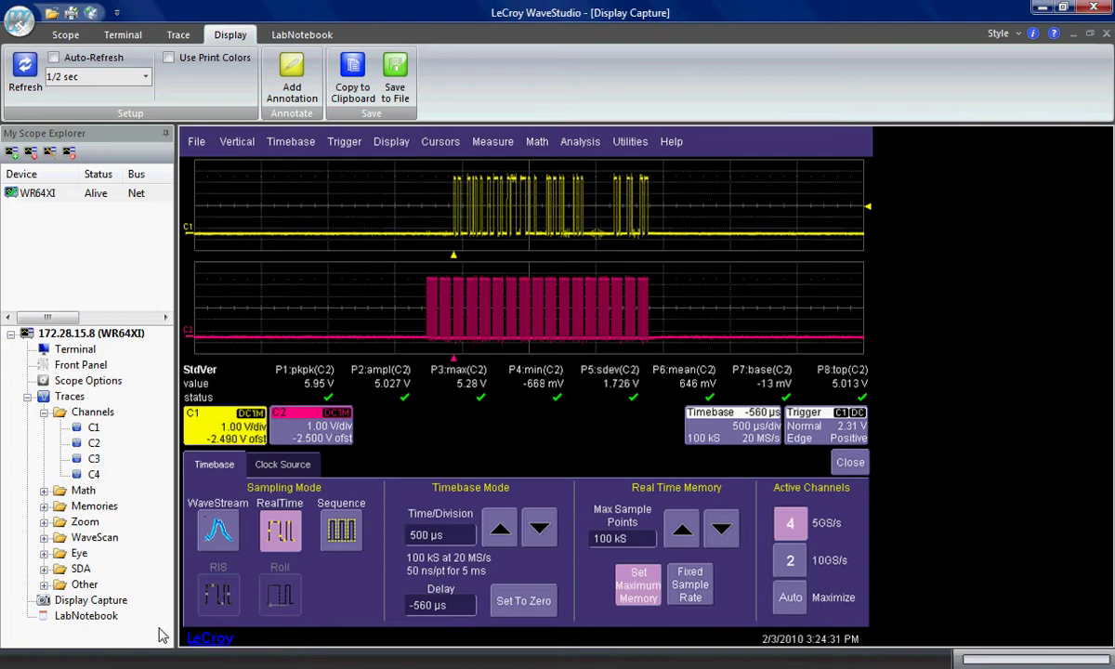
# - In LabNotebook, browse the 10/16/2008, 11/5/2008, power spectrum FFT and 1/5/2009 reports
pyautogui.click(88, 616)
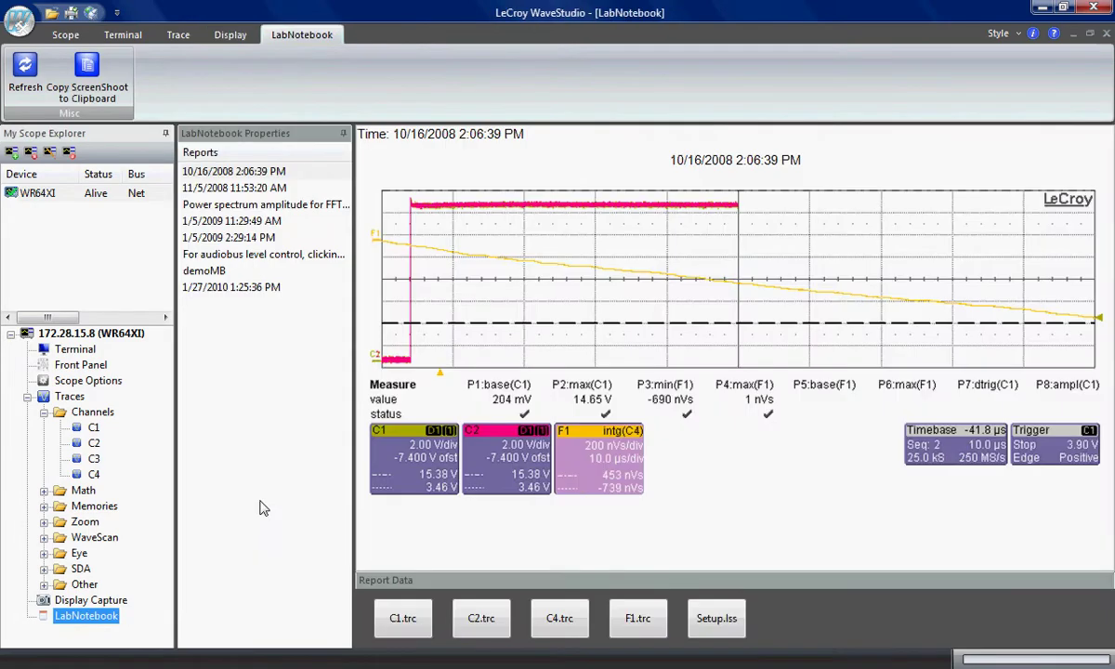
pyautogui.click(269, 172)
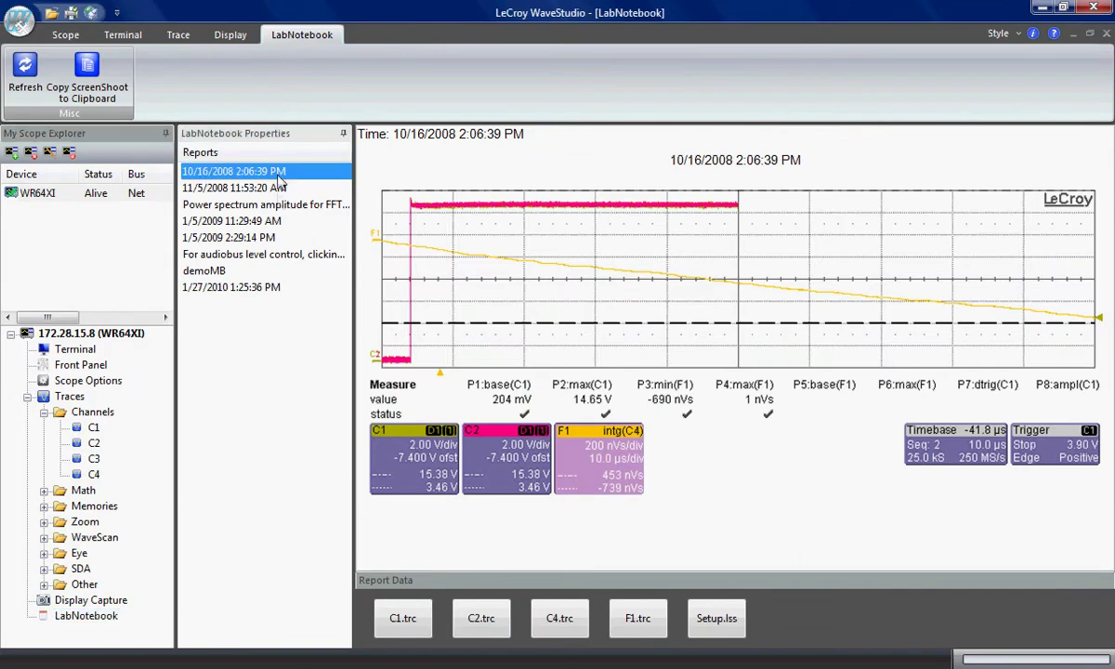
pyautogui.click(269, 188)
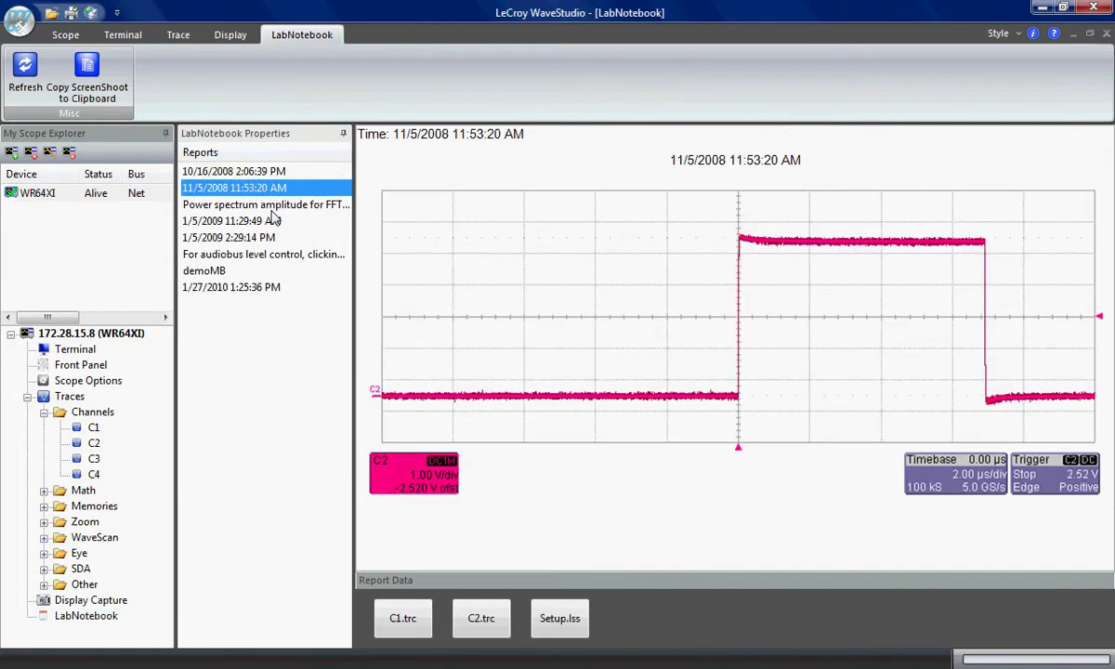
pyautogui.click(272, 205)
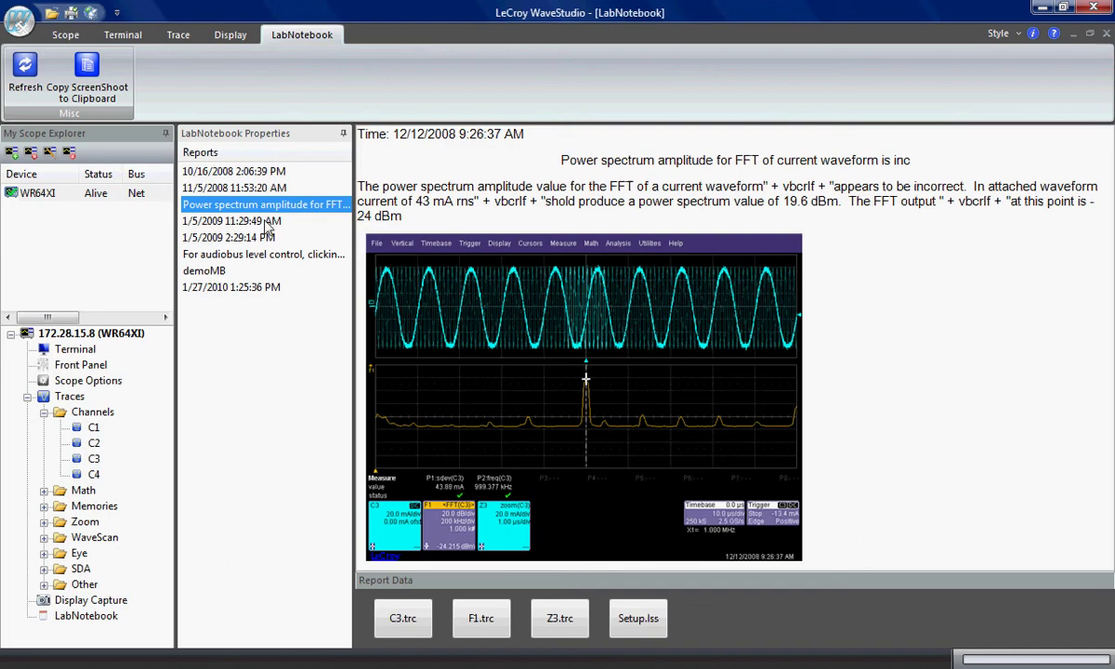
pyautogui.click(268, 223)
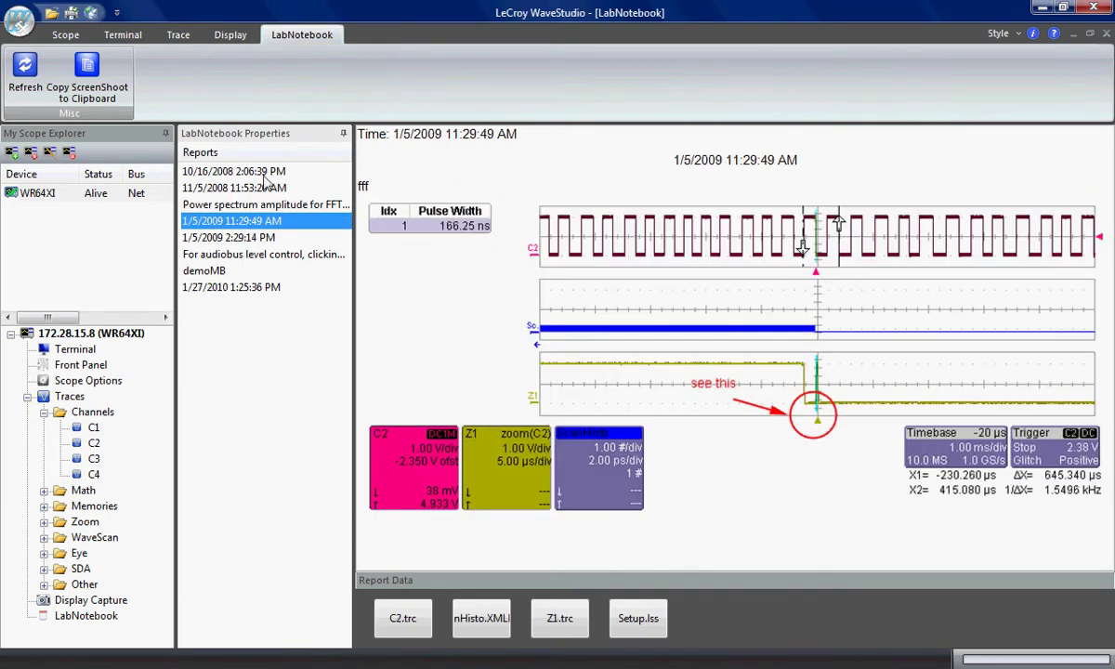
# - Open the 1/27/2010 report's F1 trace and zoom into part of it
pyautogui.click(234, 290)
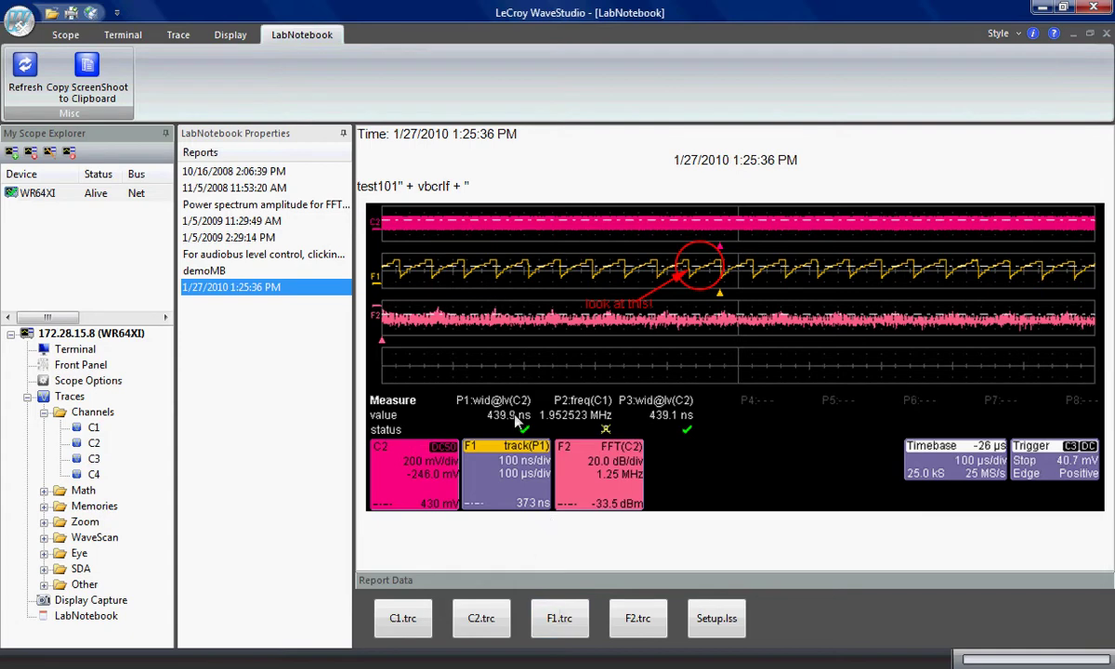
pyautogui.click(562, 620)
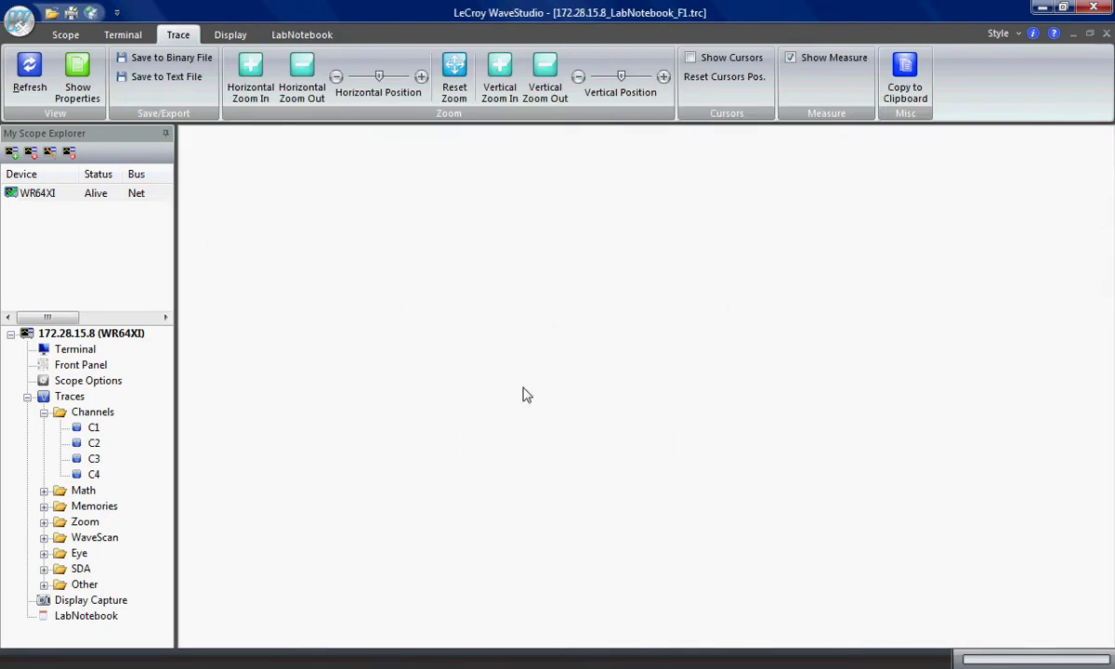
pyautogui.moveTo(403, 222); pyautogui.dragTo(518, 373)
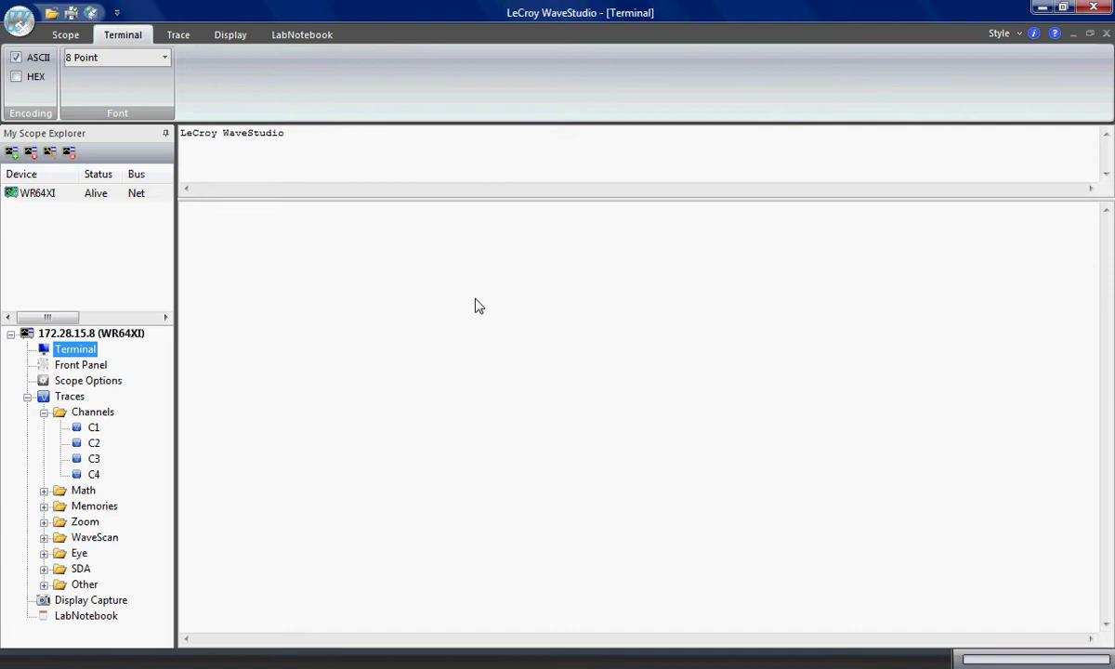
# - Send the F1 and F2 definition queries (f1:def?, f2:def?) in the Terminal
pyautogui.click(391, 171)
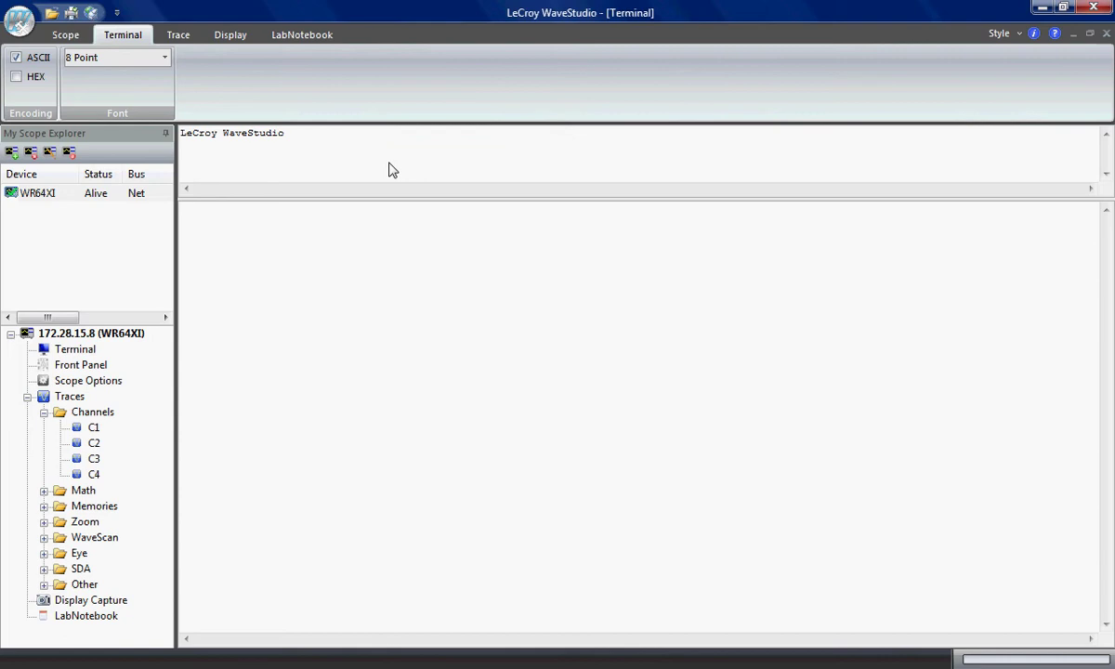
pyautogui.write('*I')
pyautogui.write(':')
pyautogui.write('c')
pyautogui.write('ef')
pyautogui.write('?')
pyautogui.press('Return')
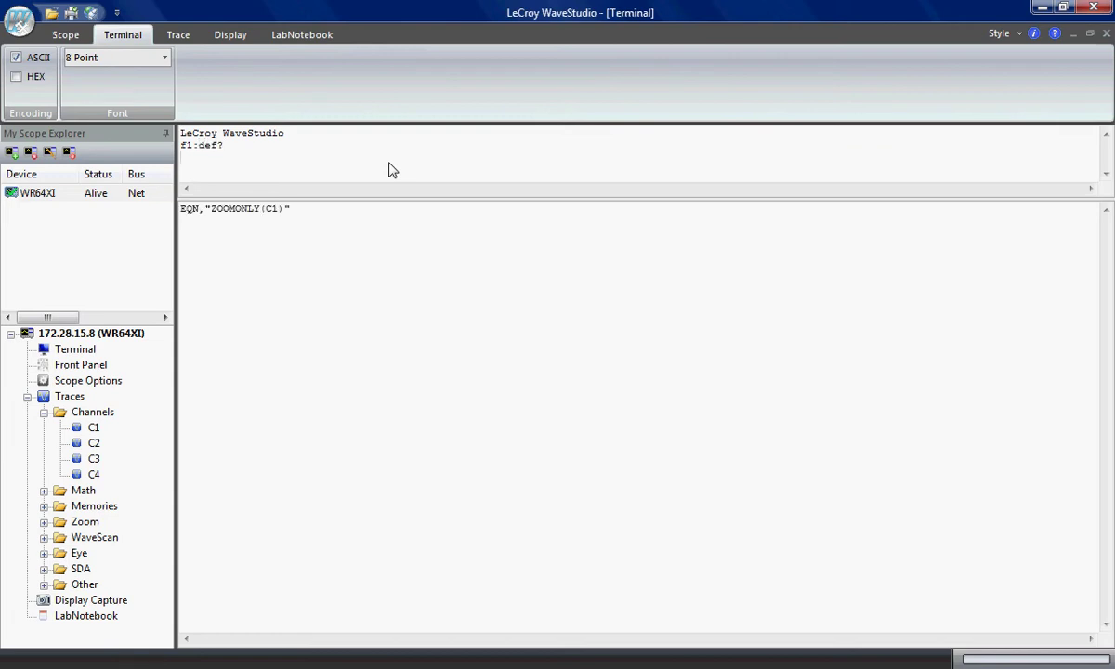
pyautogui.write('f2')
pyautogui.write(':def?')
pyautogui.press('Return')
# - Select the AVG(C2) 1000-sweep average response line
pyautogui.click(528, 220)
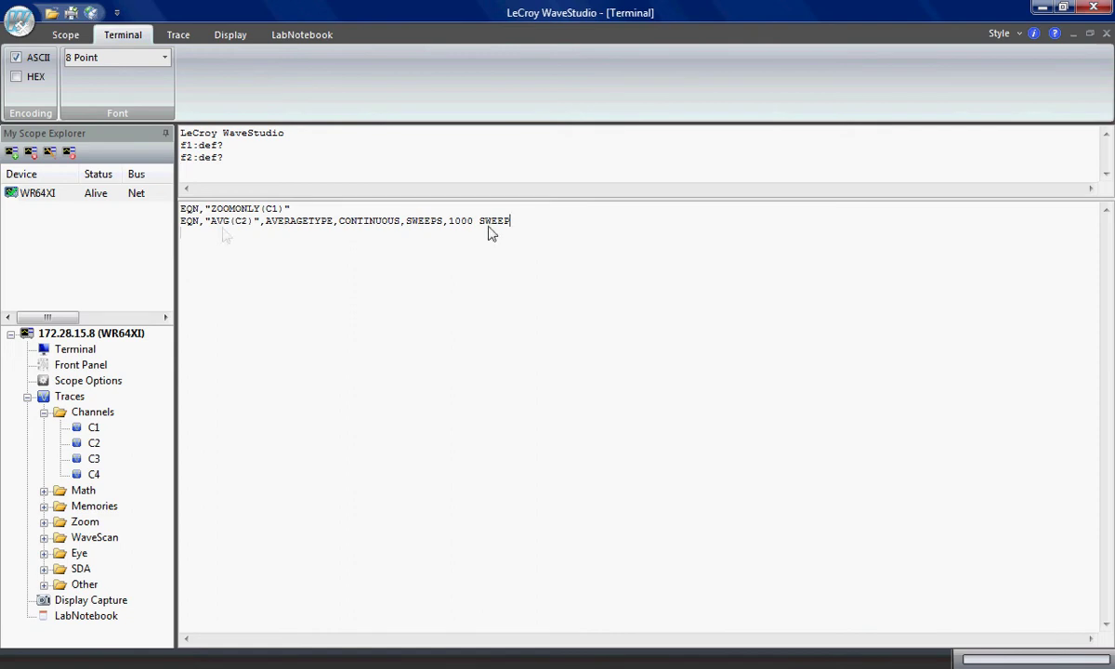
pyautogui.click(197, 239)
pyautogui.hotkey('shift', 'Up')
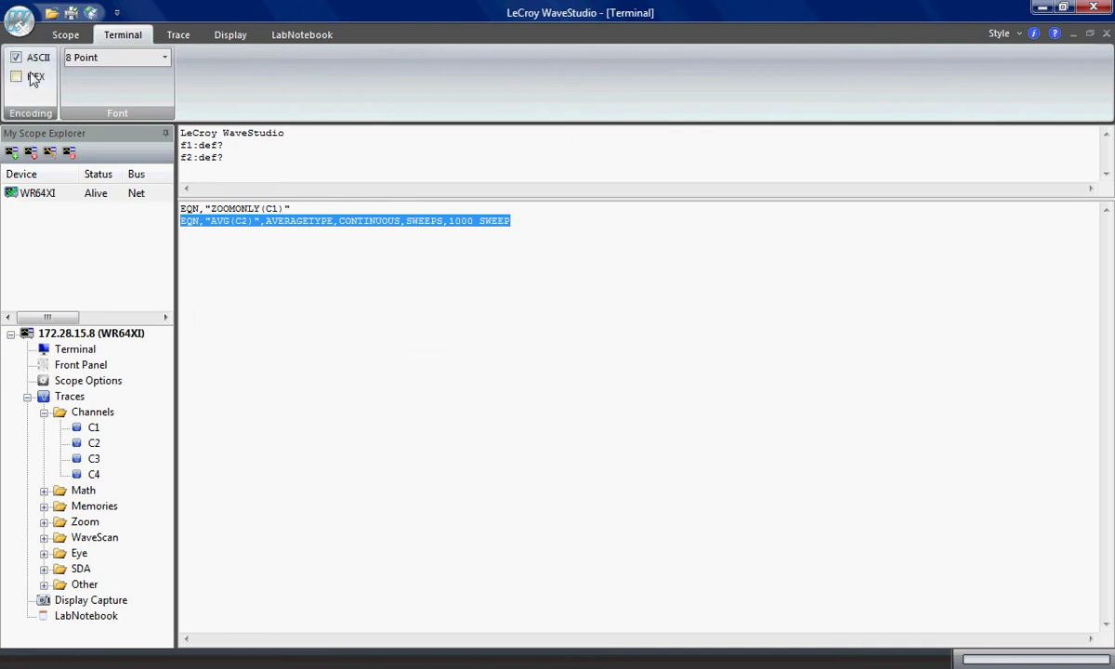
# - Open C2.trc from the USB3 folder using Quick Access Open
pyautogui.click(52, 14)
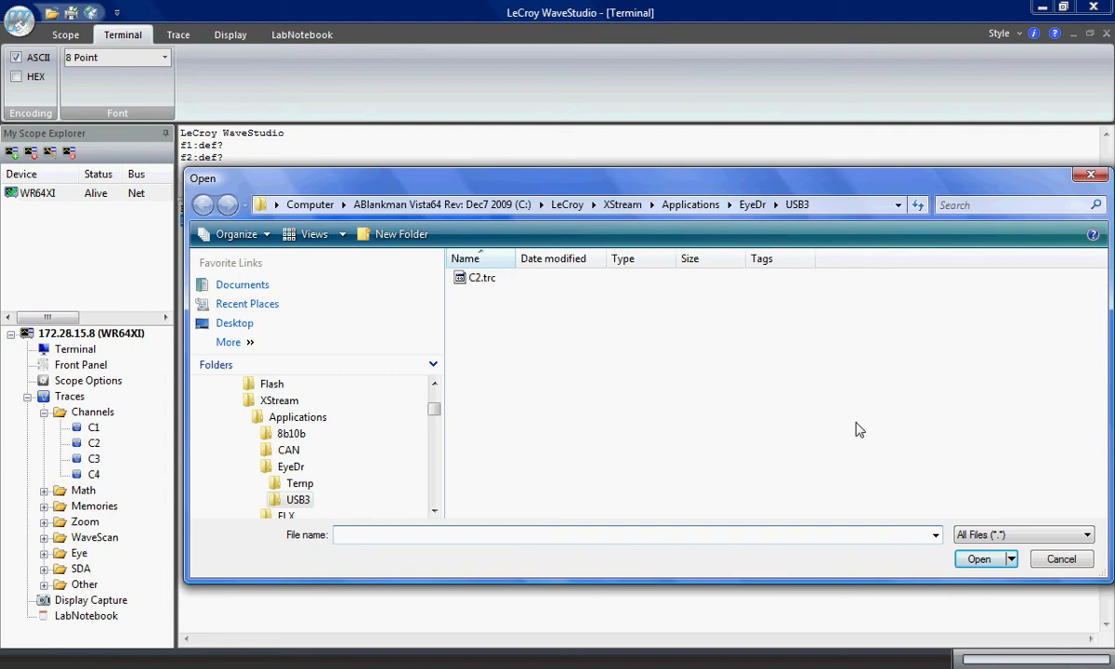
pyautogui.doubleClick(475, 279)
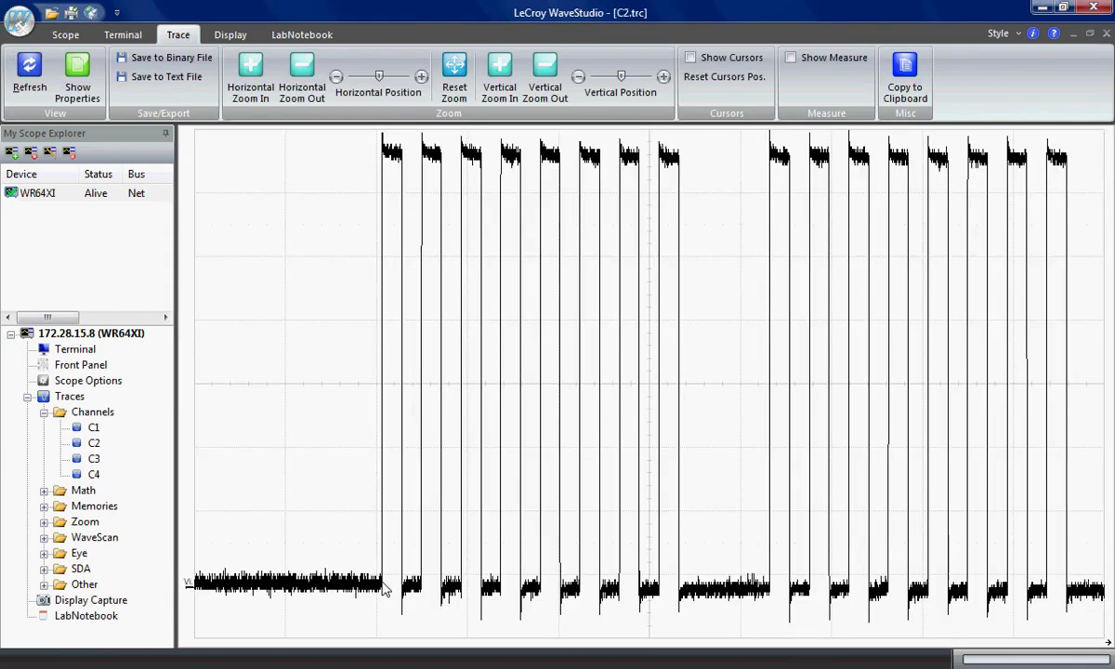